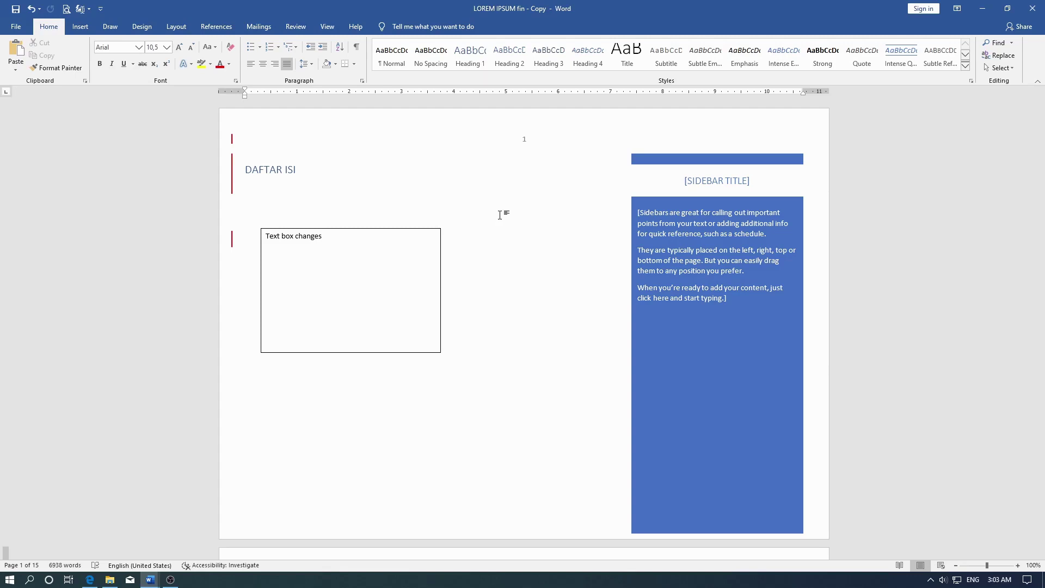
In the Print settings, turn off Print Markup and choose Only Print Odd Pages
click(66, 9)
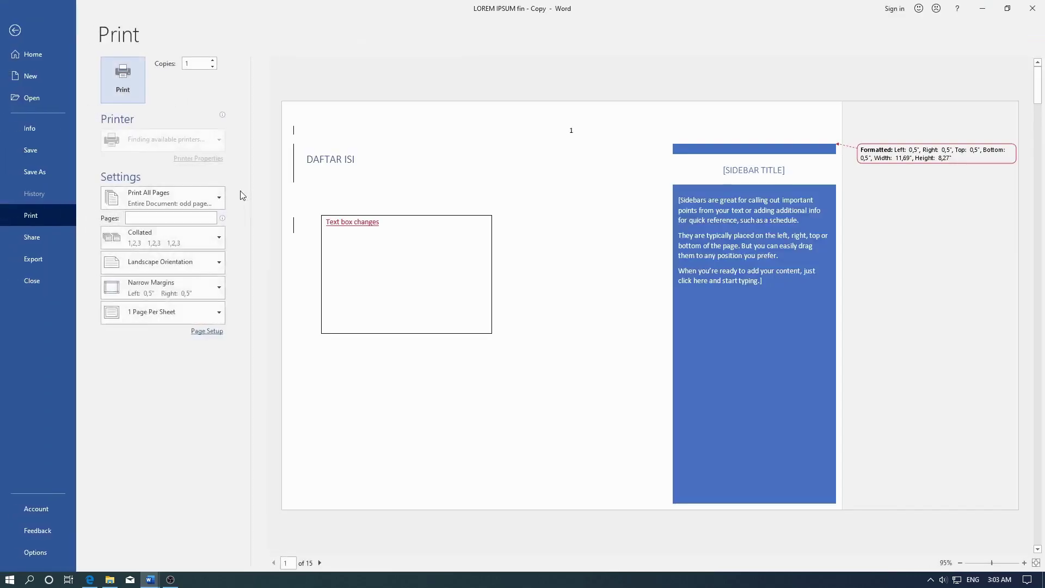
click(171, 196)
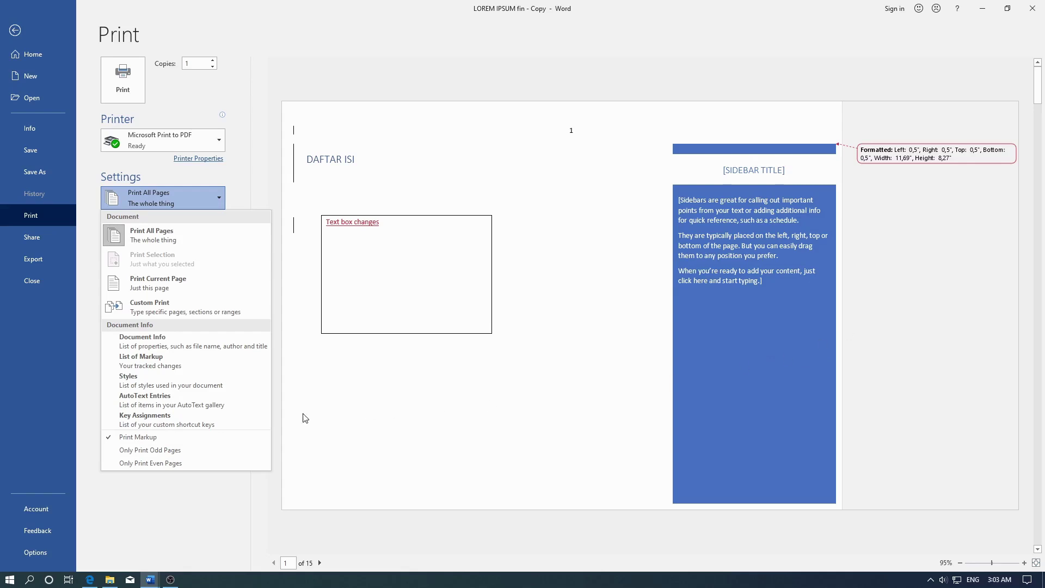
click(221, 435)
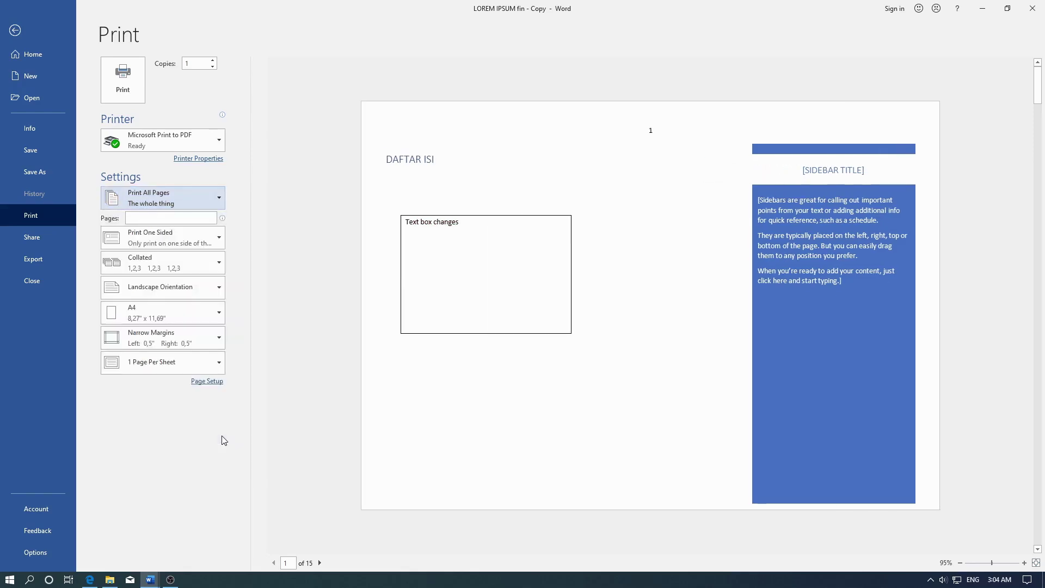
click(138, 198)
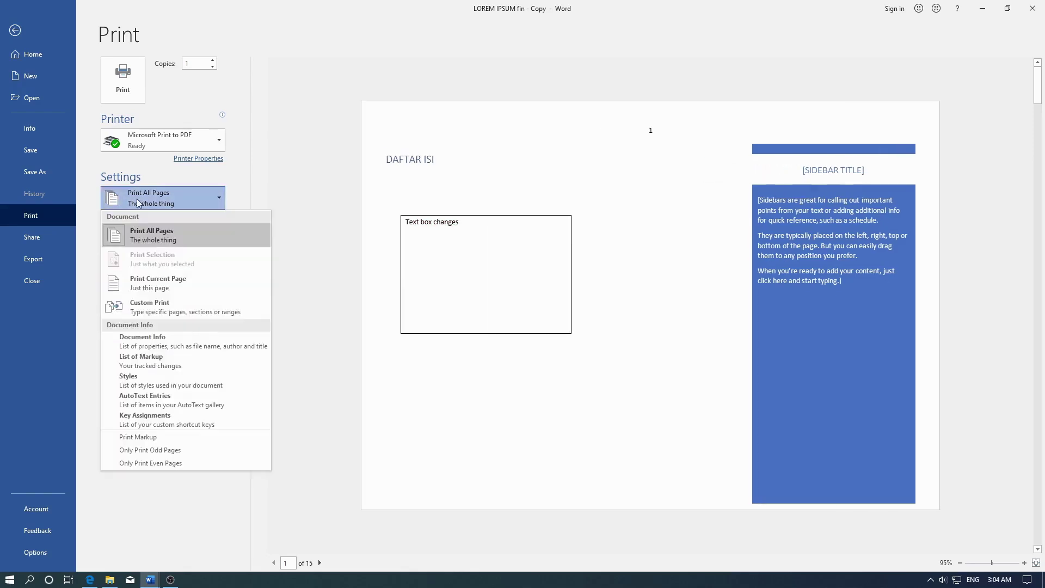
click(146, 451)
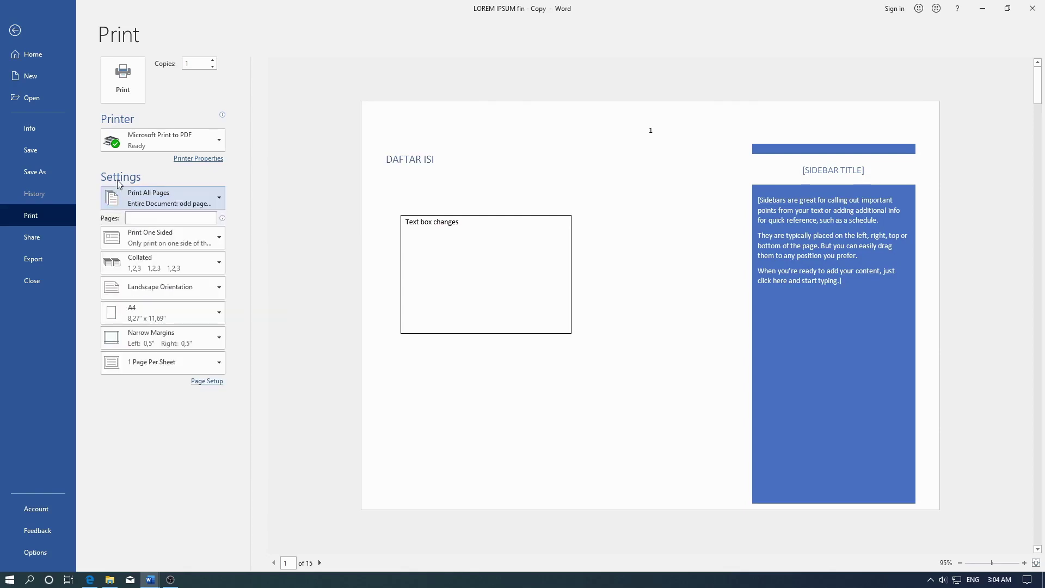
mouse_move(114, 143)
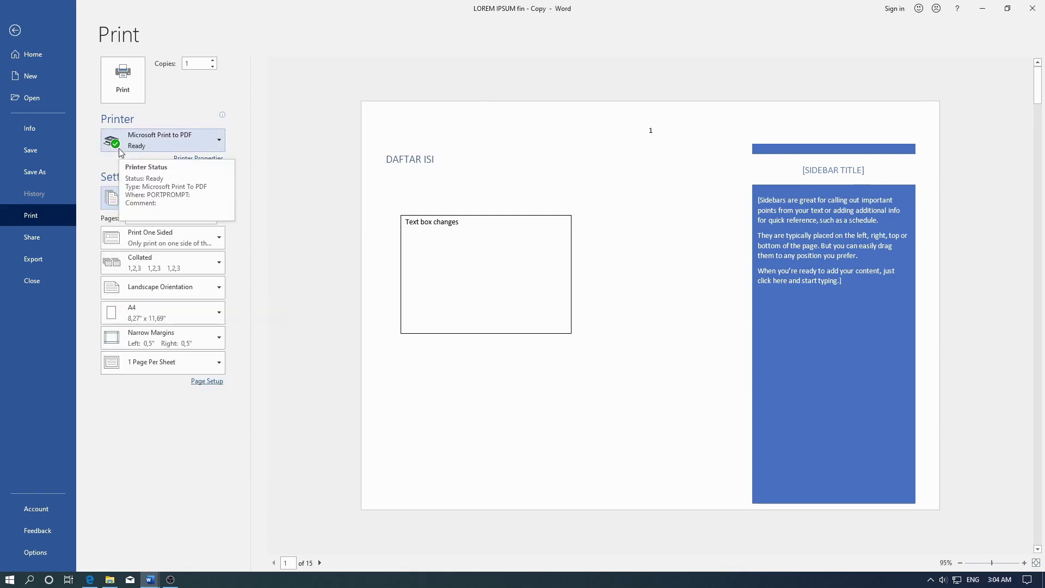
Save the odd-page printout as 'ganjil dan genap' and open that PDF from the Doc folder
click(135, 87)
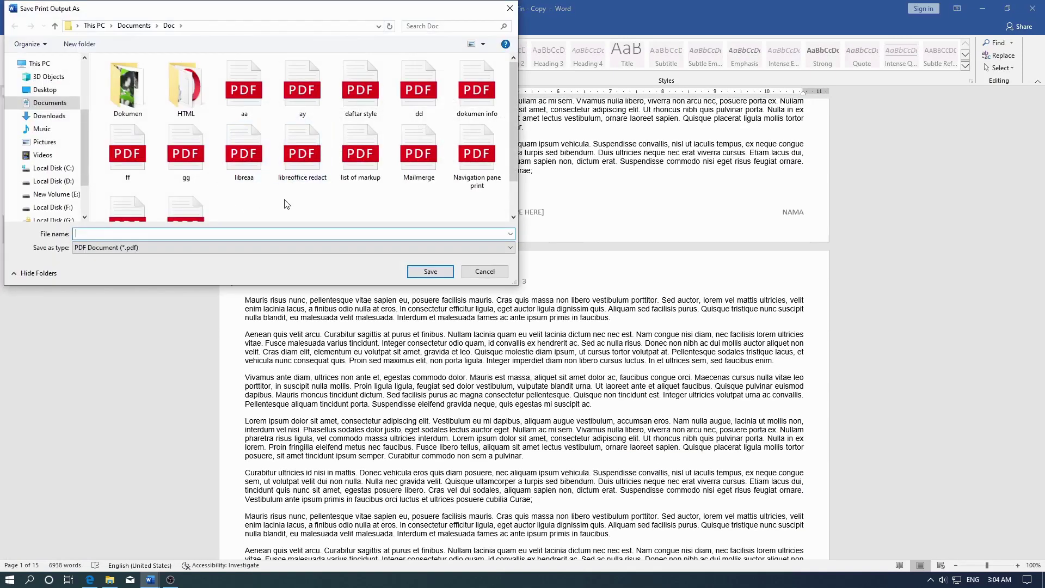
text(ganjil dan genap)
key(Return)
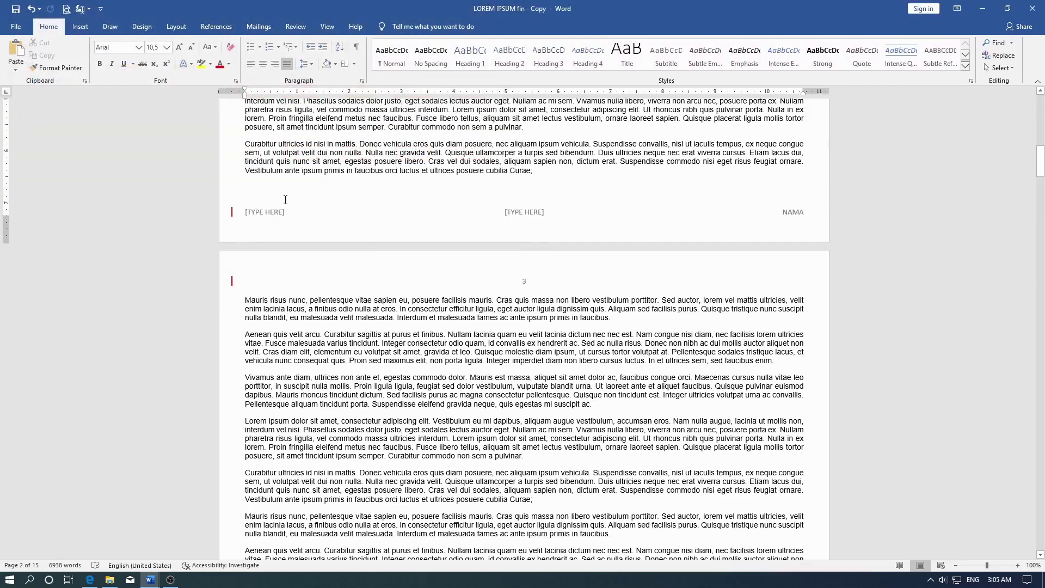
click(109, 579)
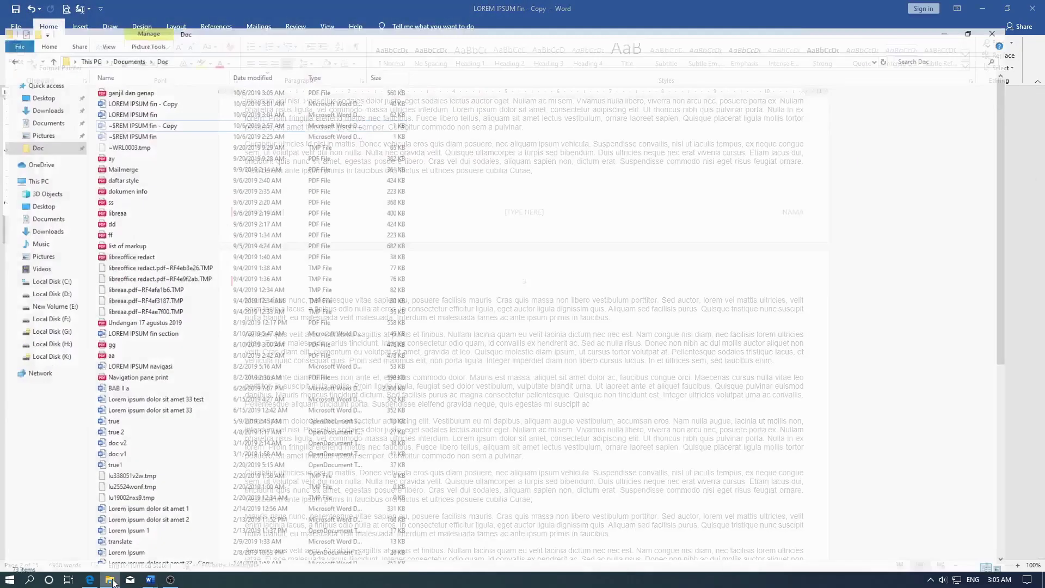
double_click(184, 67)
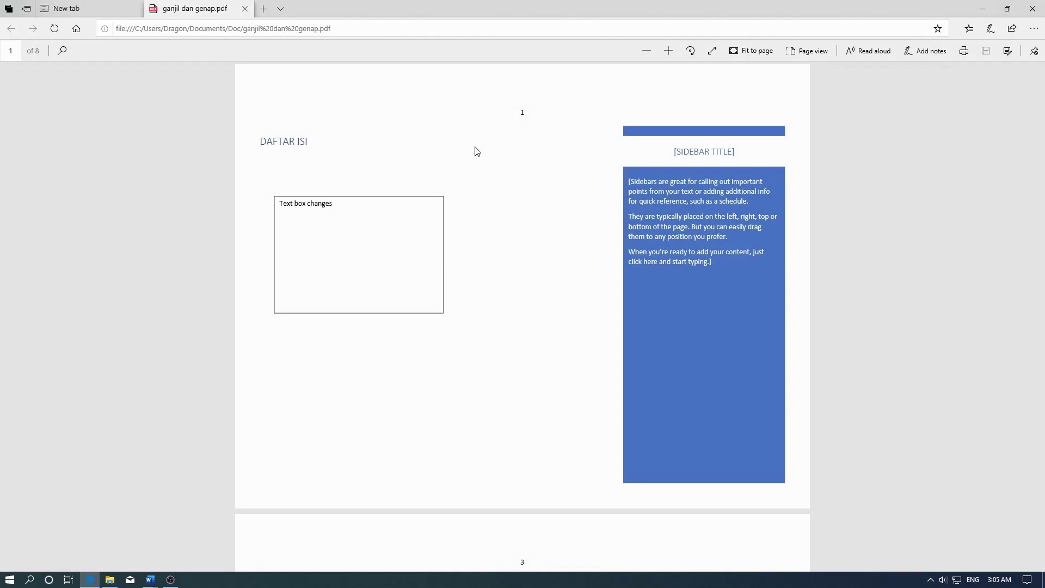
Scroll through the PDF in Edge, confirming the pages run 1, 3, 5, 7, 9, 11
scroll(477, 151, down, 3)
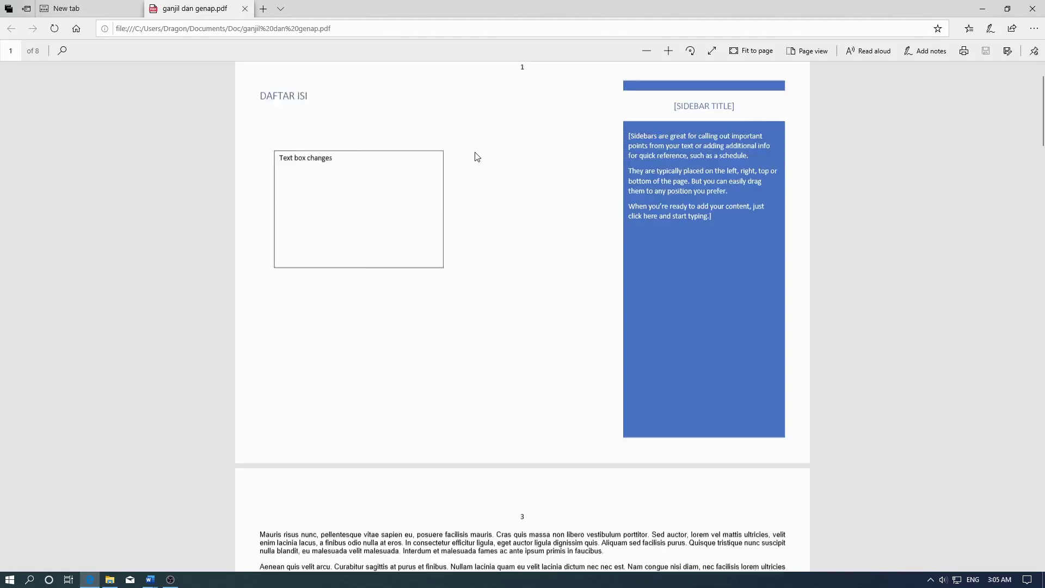
scroll(478, 164, down, 5)
scroll(477, 171, down, 3)
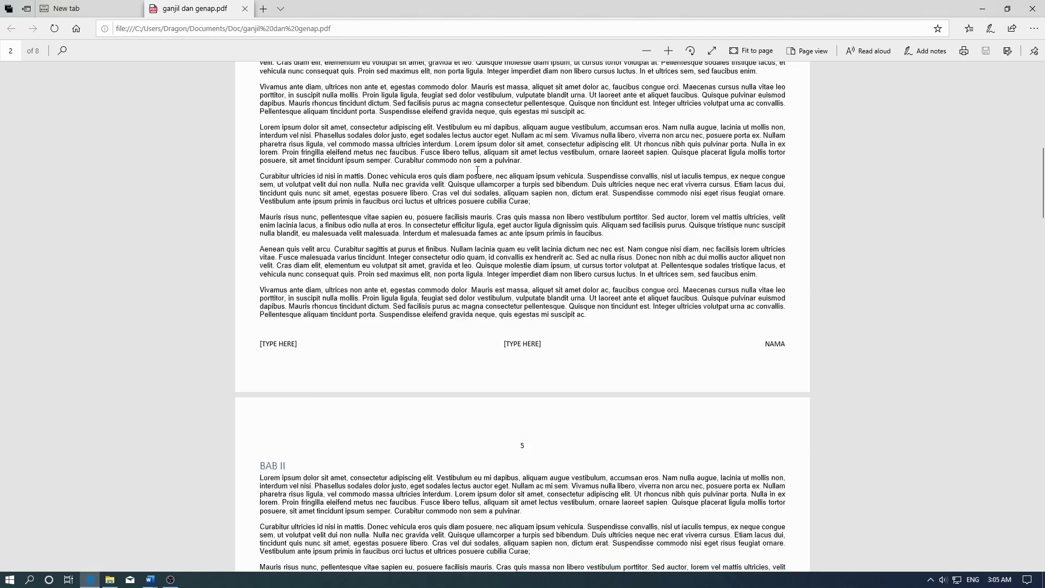
scroll(477, 171, down, 5)
scroll(474, 245, down, 8)
scroll(469, 306, up, 3)
scroll(468, 305, down, 2)
scroll(471, 307, down, 2)
scroll(471, 306, down, 4)
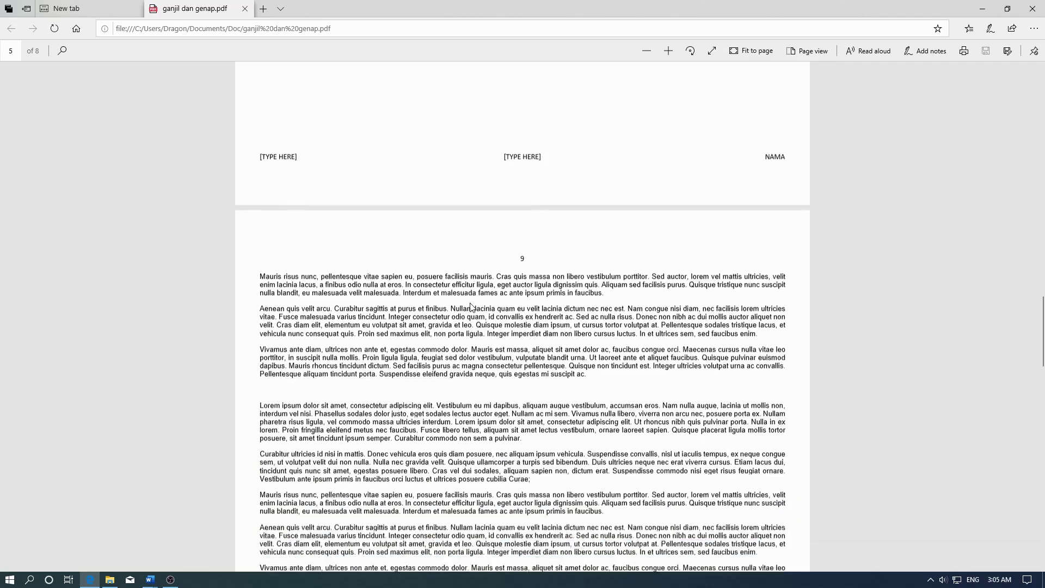
scroll(471, 305, down, 2)
scroll(471, 303, down, 1)
scroll(471, 304, down, 4)
scroll(470, 302, down, 2)
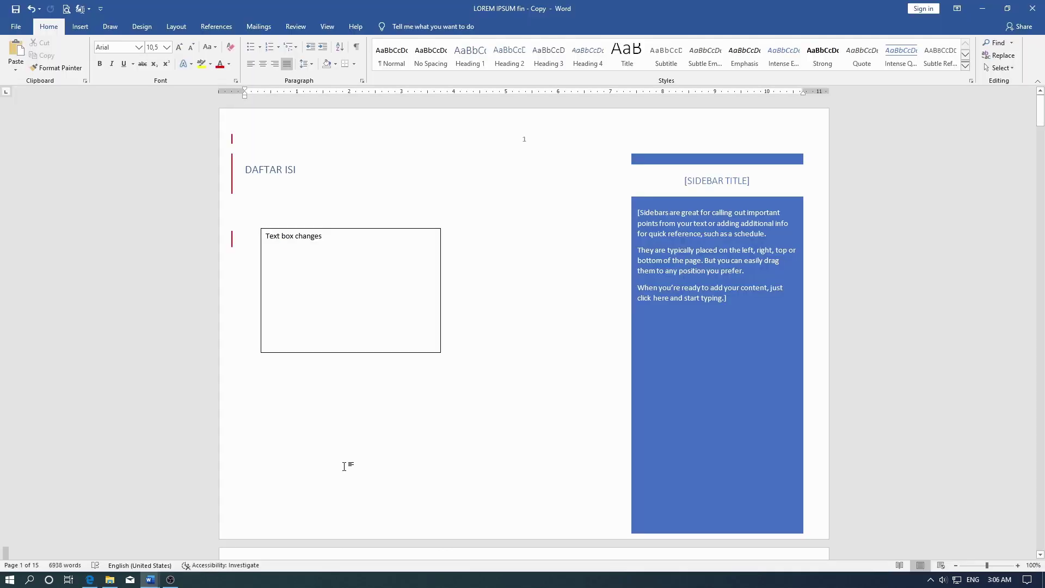
In the Print settings, choose Only Print Even Pages and turn off Print Markup
click(68, 11)
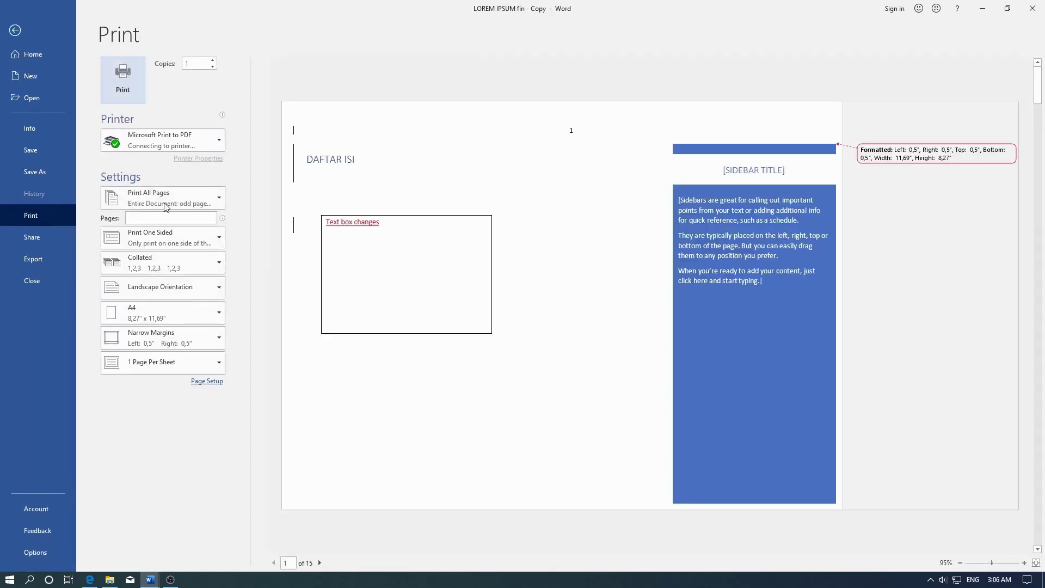
click(164, 203)
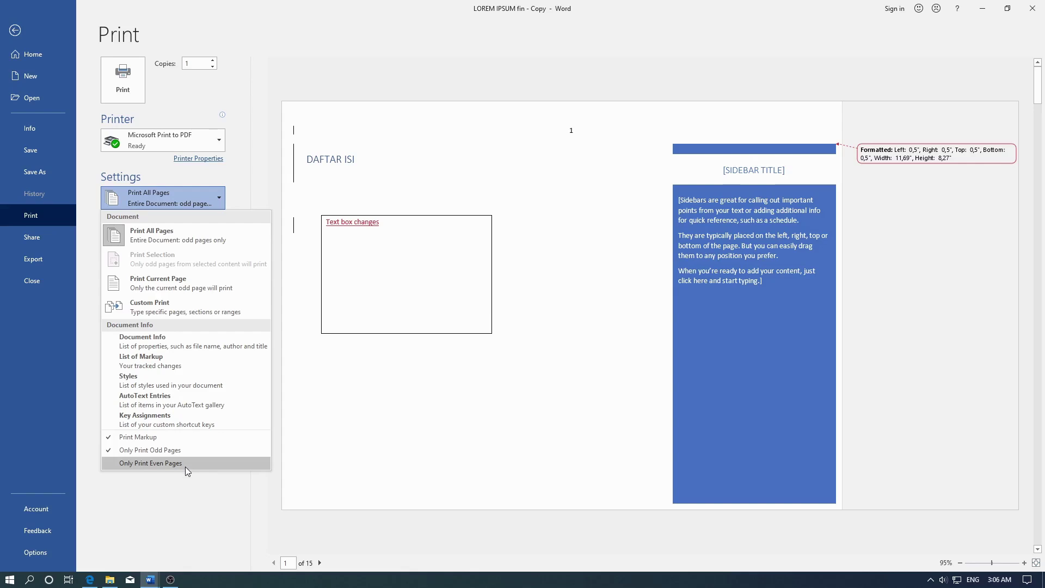
click(186, 466)
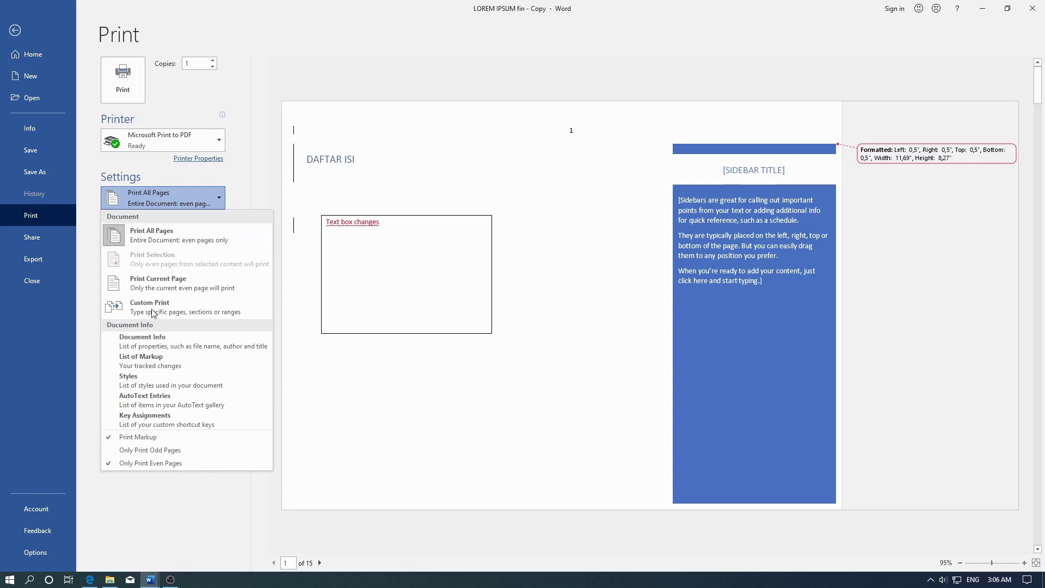
click(158, 438)
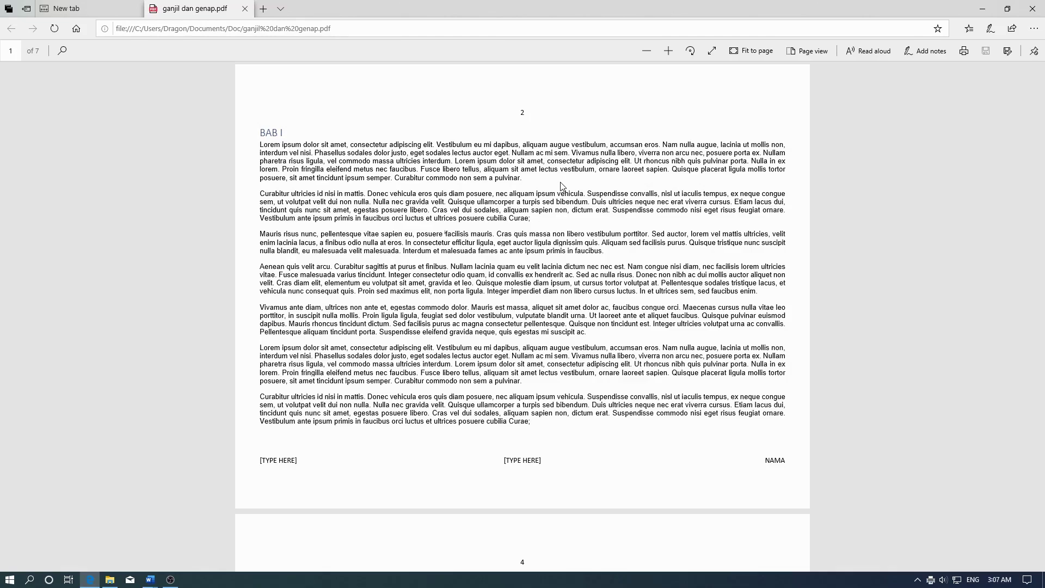
Scroll through the 7-page PDF, confirming pages 6, 8 and 10 are all even
scroll(562, 187, down, 3)
scroll(562, 193, down, 9)
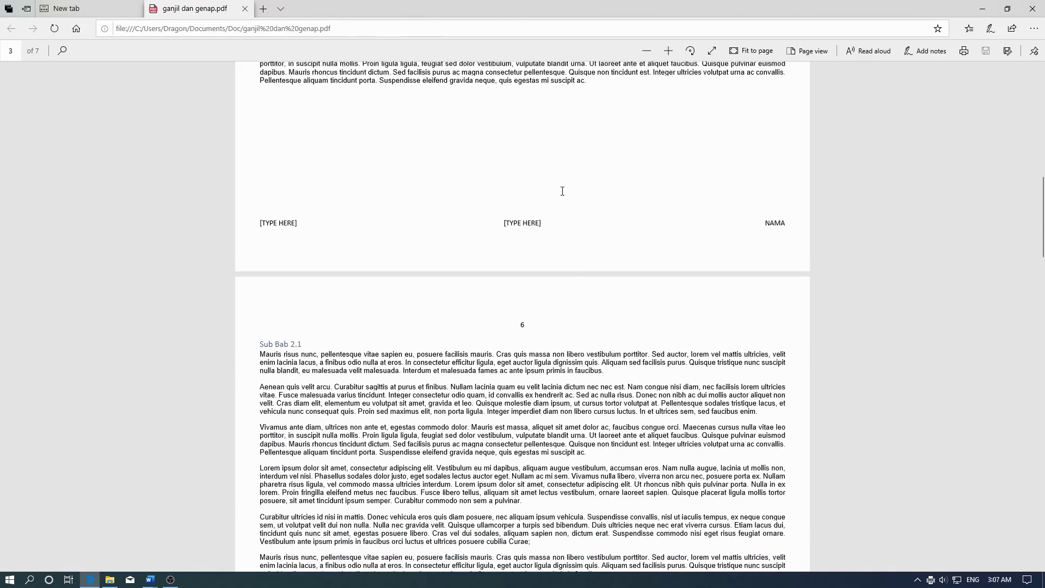
scroll(562, 243, down, 3)
scroll(560, 257, down, 5)
scroll(557, 271, down, 4)
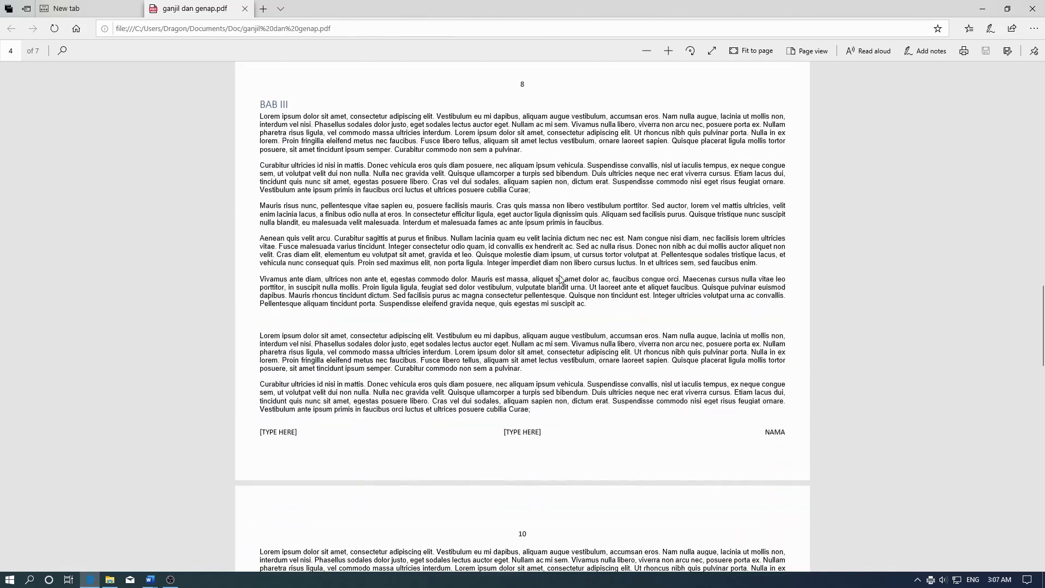
scroll(386, 438, down, 3)
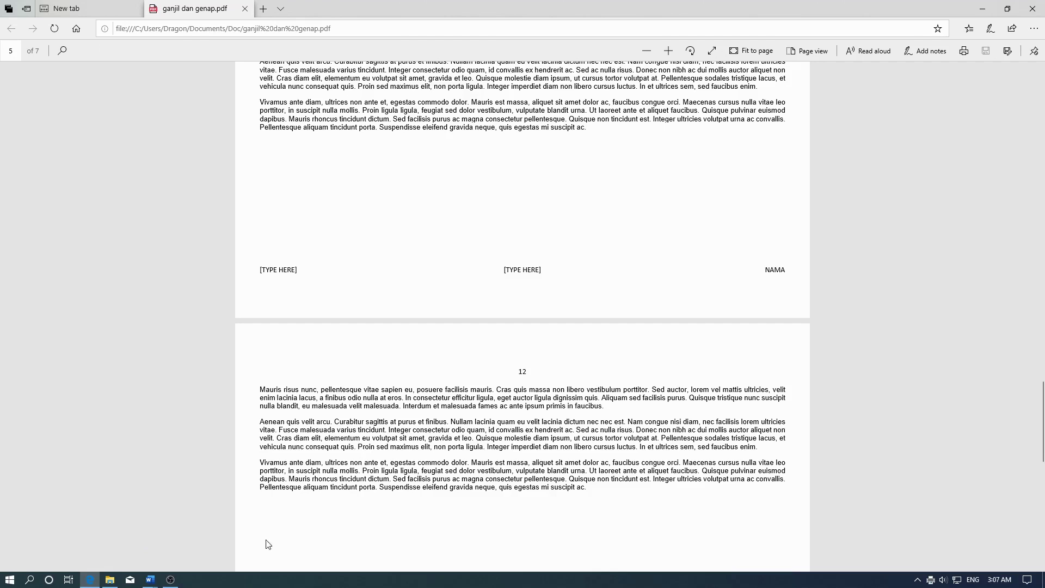
mouse_move(151, 580)
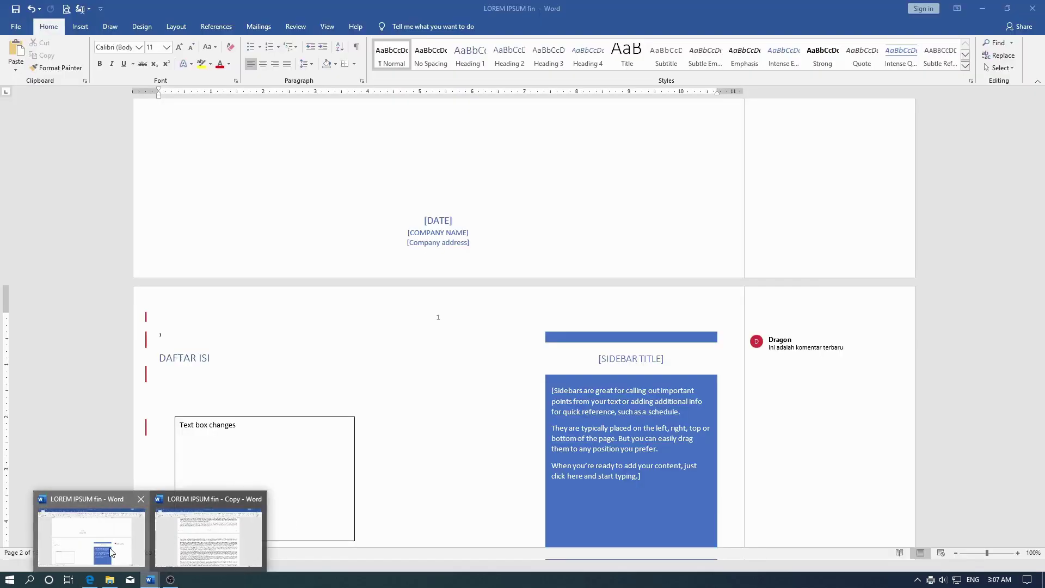
Return to Word, scroll up to the NAVIGASI cover page, and open Print Preview
click(111, 553)
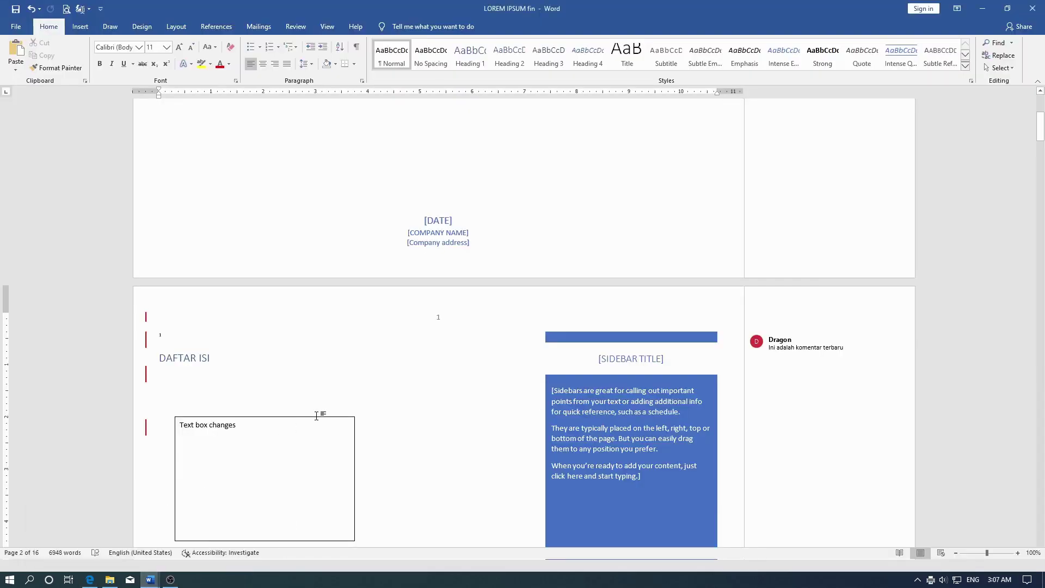
scroll(321, 412, up, 4)
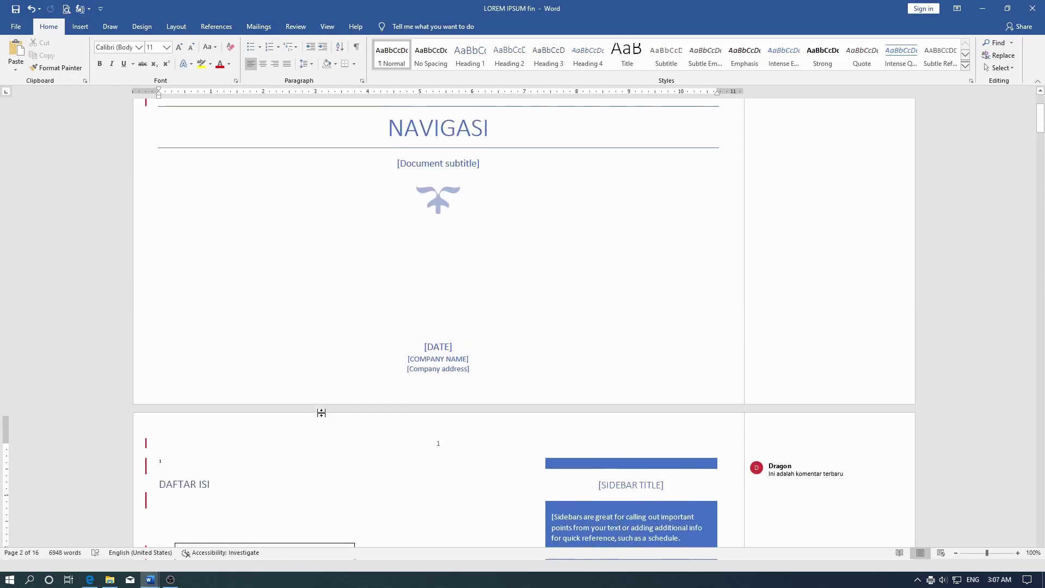
scroll(324, 409, up, 1)
scroll(327, 405, up, 3)
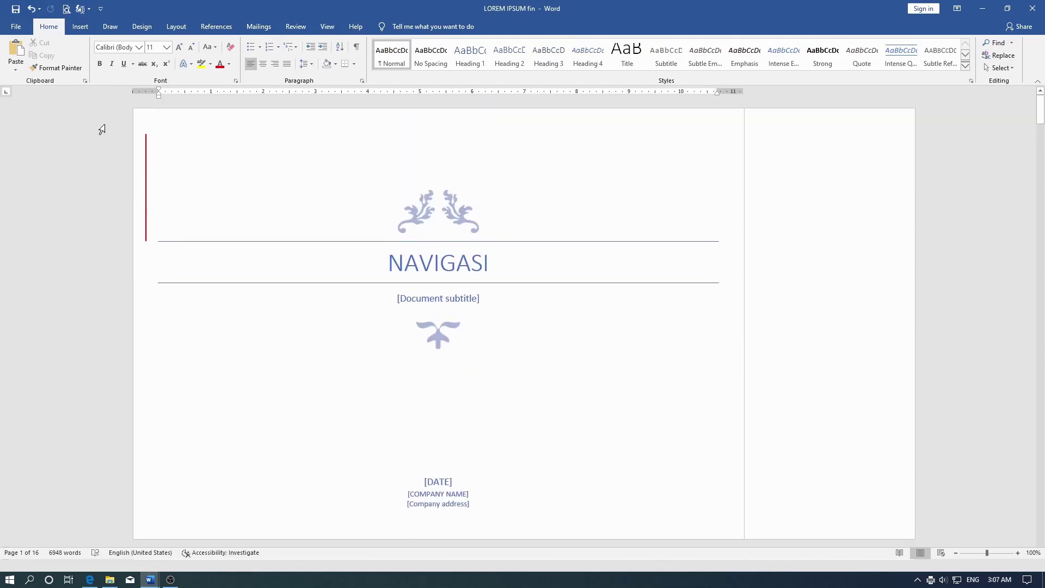
click(64, 9)
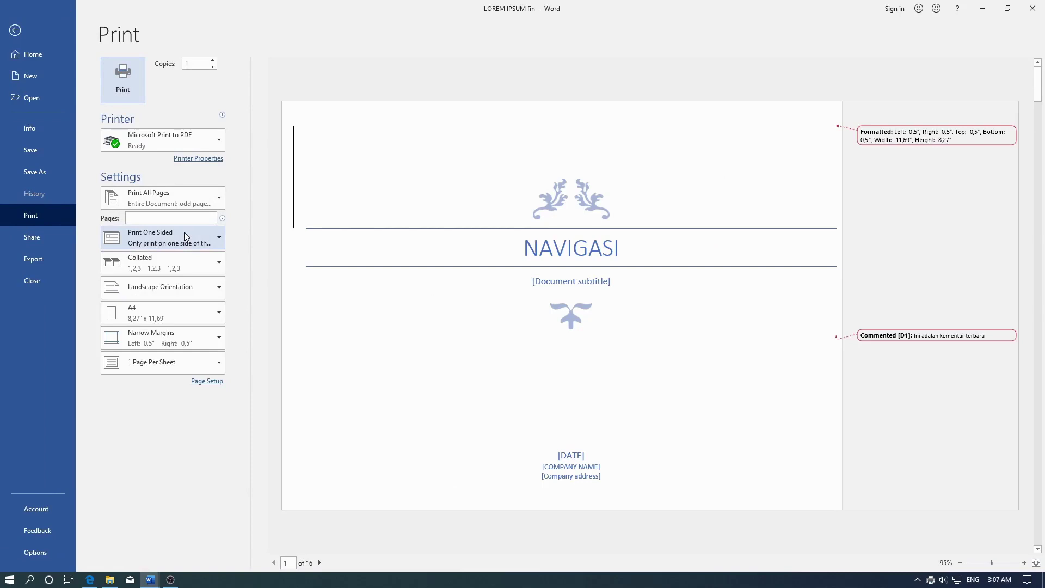
Turn off Print Markup in the page choices list, keeping Only Print Odd Pages selected
click(178, 202)
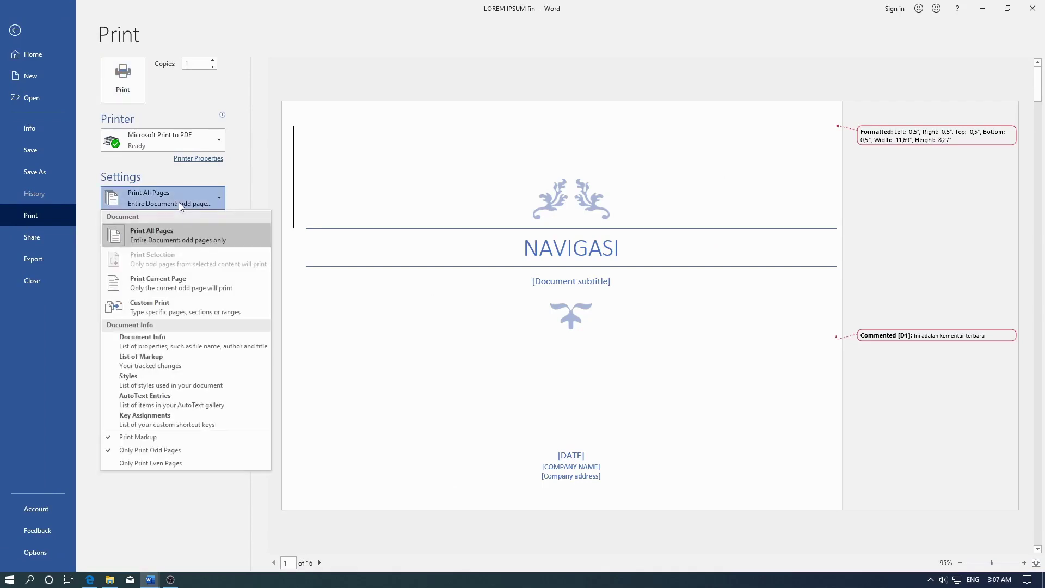
click(164, 436)
key(Escape)
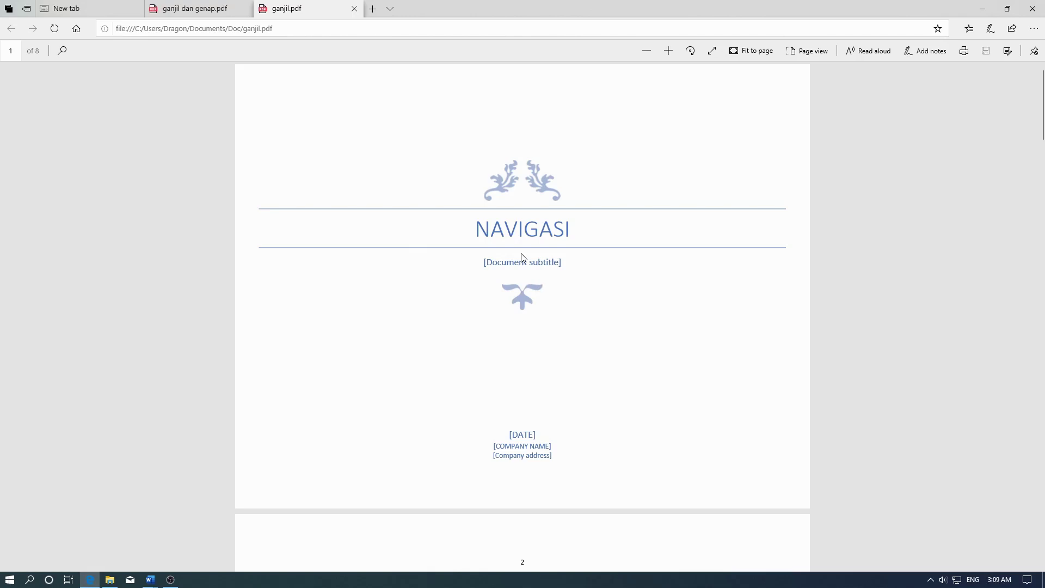
Scroll through ganjil.pdf from the NAVIGASI cover to the Sub Bab 2.1 page
scroll(521, 256, down, 2)
scroll(524, 257, down, 3)
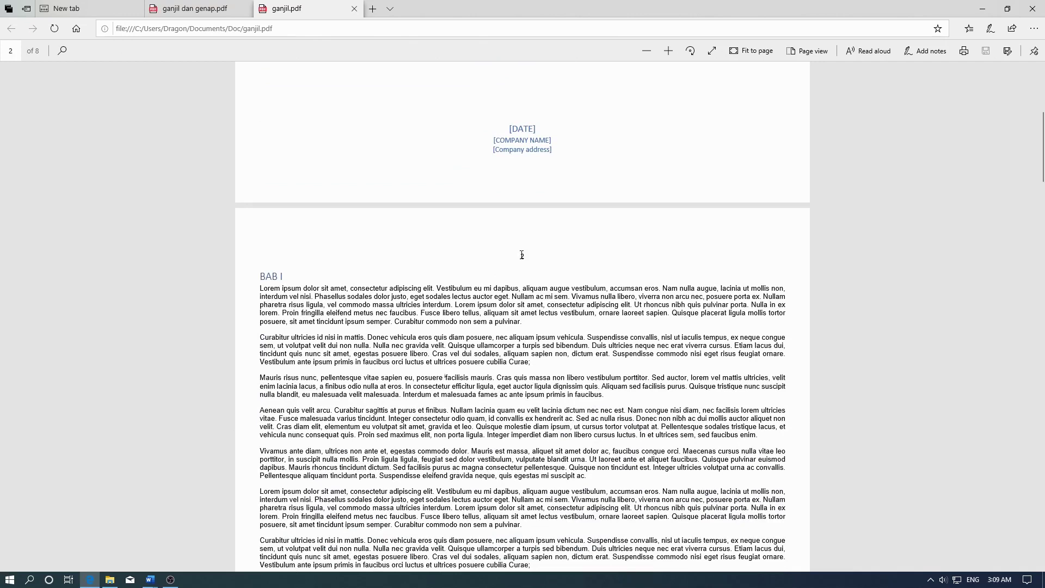
scroll(521, 255, down, 3)
scroll(521, 255, down, 2)
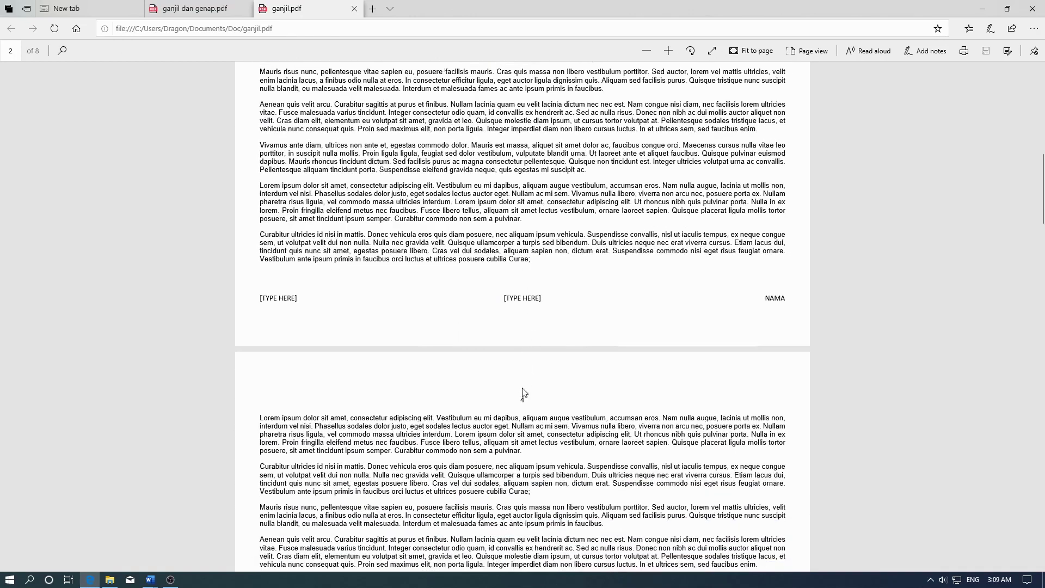
scroll(522, 396, down, 6)
scroll(522, 396, down, 3)
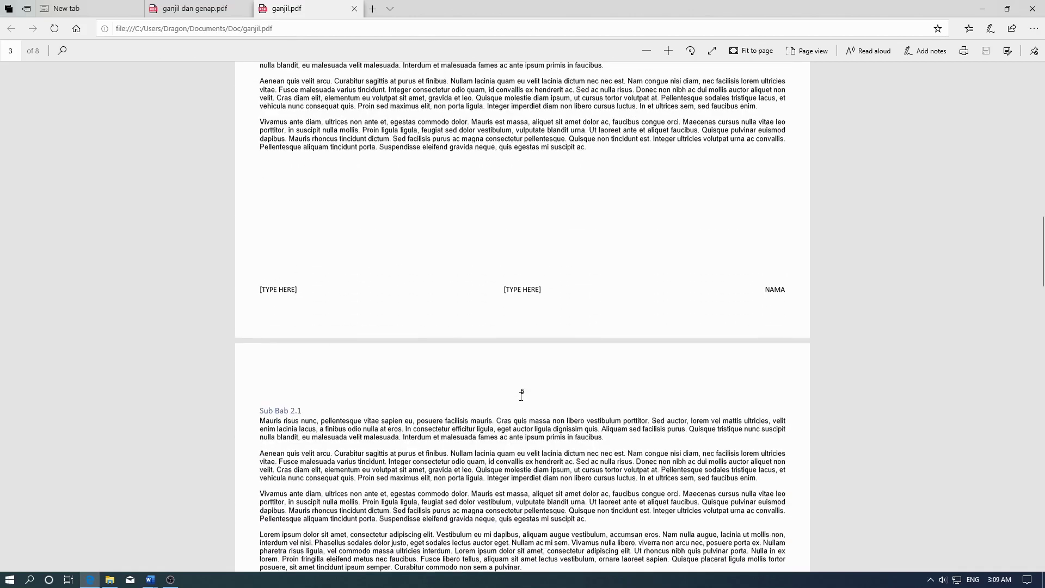